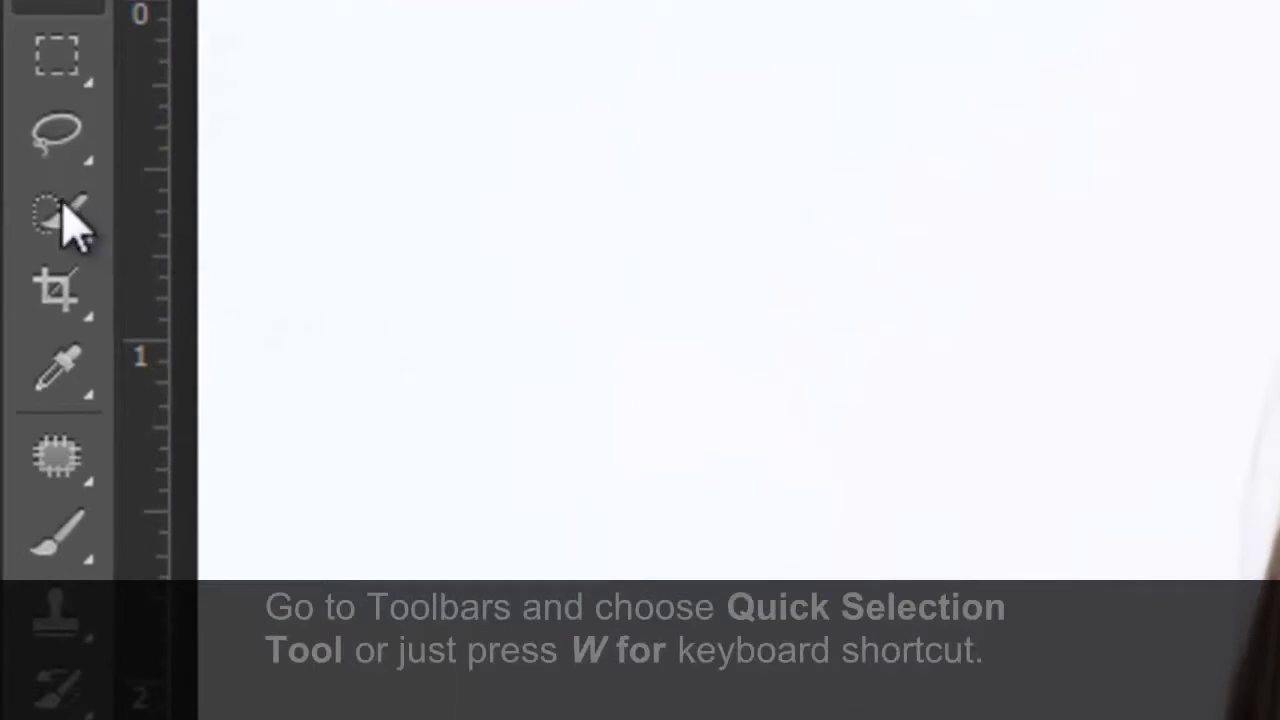
Step: Quick-select the model's hair, subtracting her forehead, eye and neck
click(58, 206)
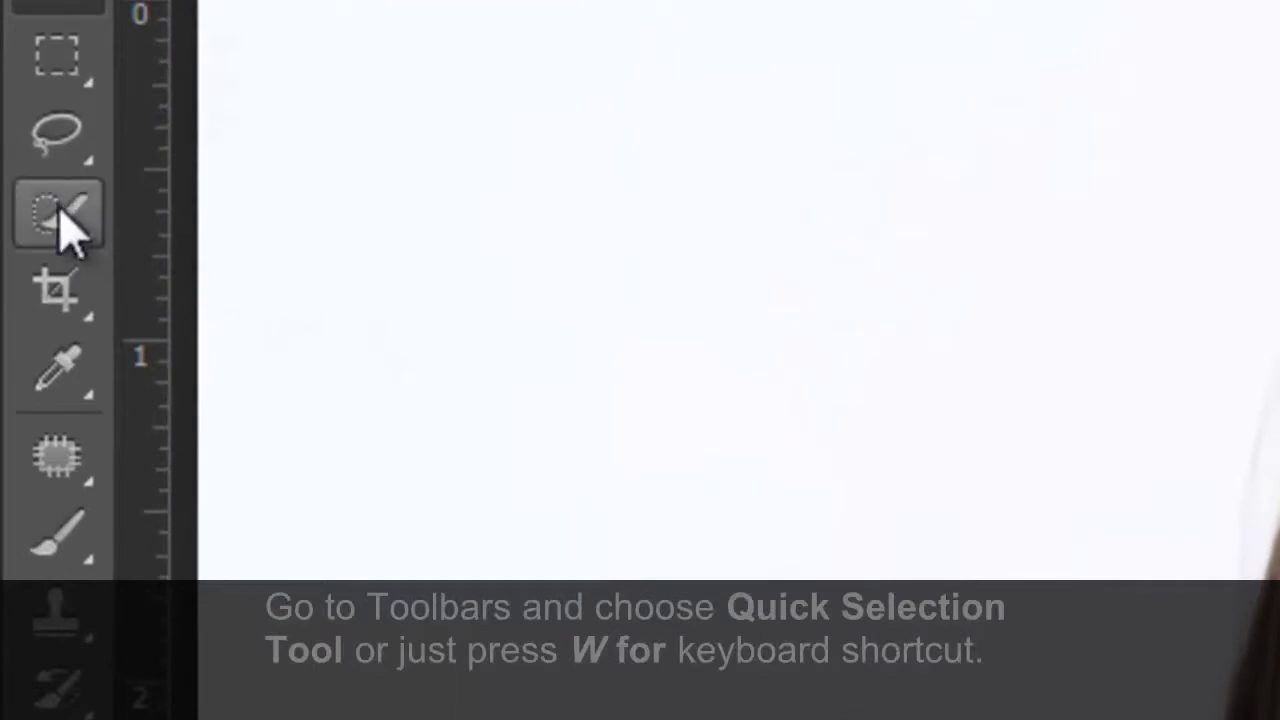
right_click(58, 208)
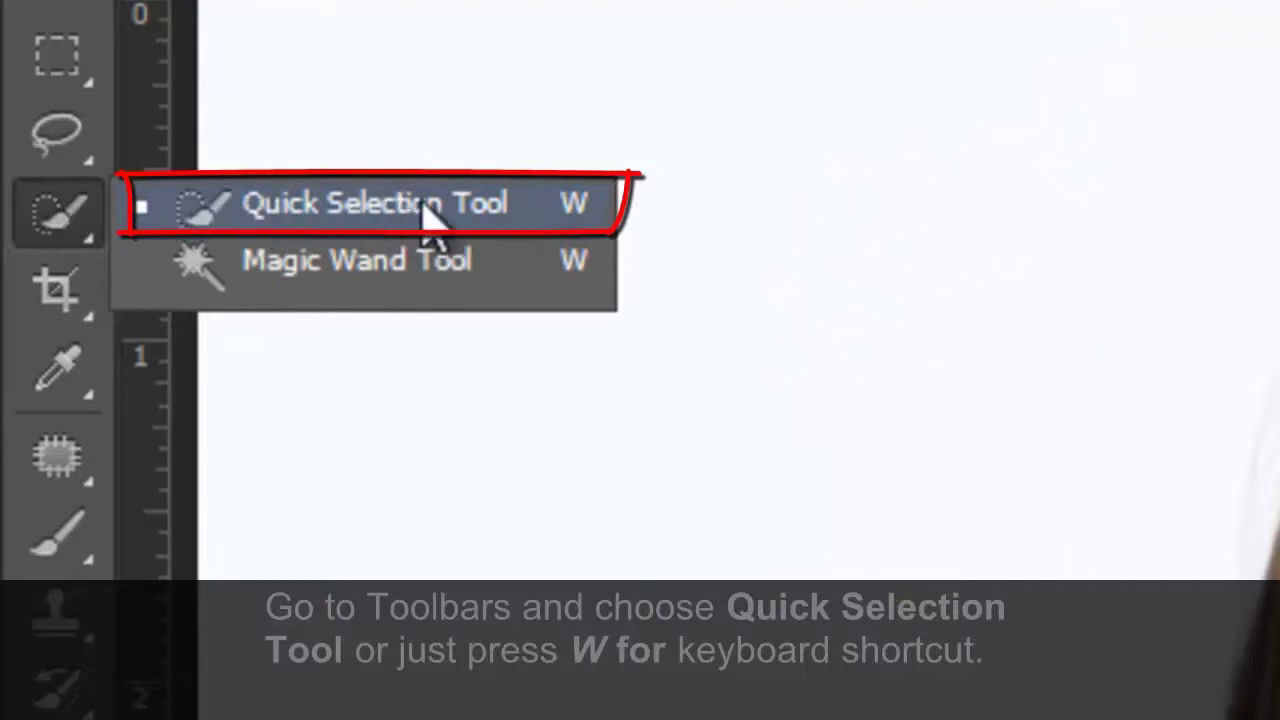
click(334, 214)
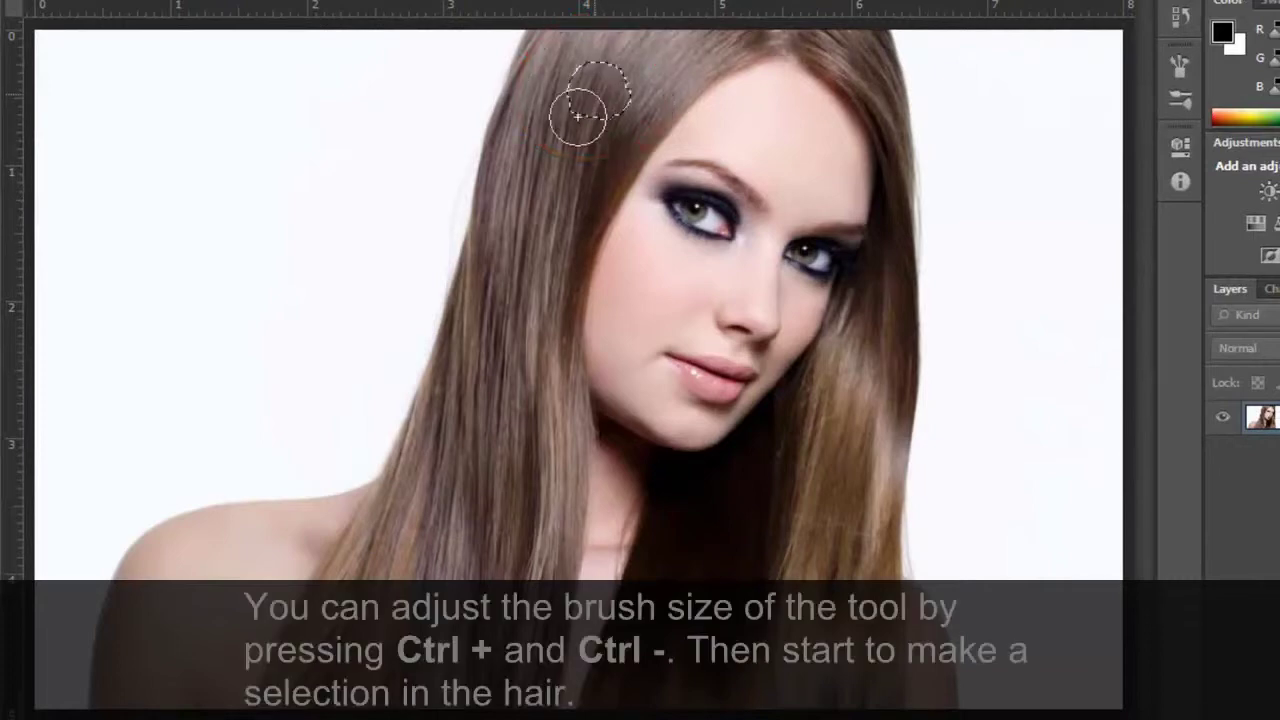
mouse_move(597, 91)
mouse_down()
mouse_move(469, 347)
mouse_move(882, 380)
mouse_move(828, 257)
mouse_up()
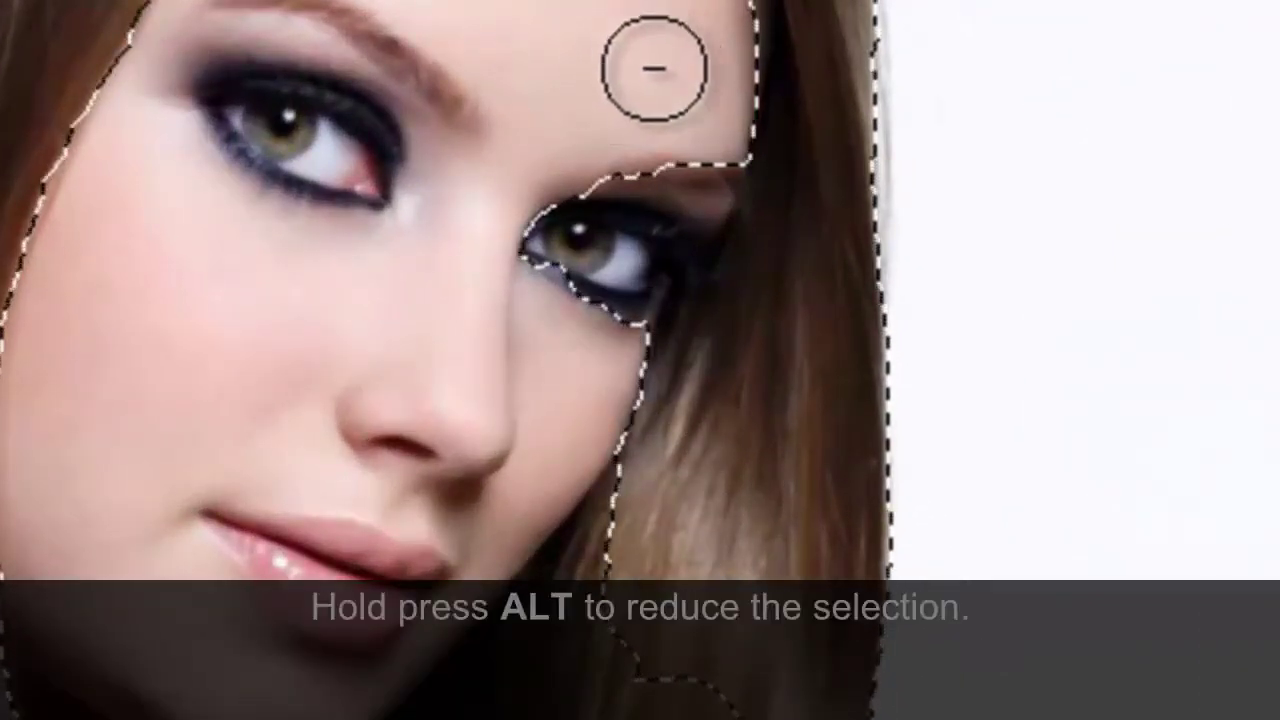
mouse_move(654, 57)
mouse_down()
mouse_move(625, 240)
mouse_move(581, 297)
mouse_up()
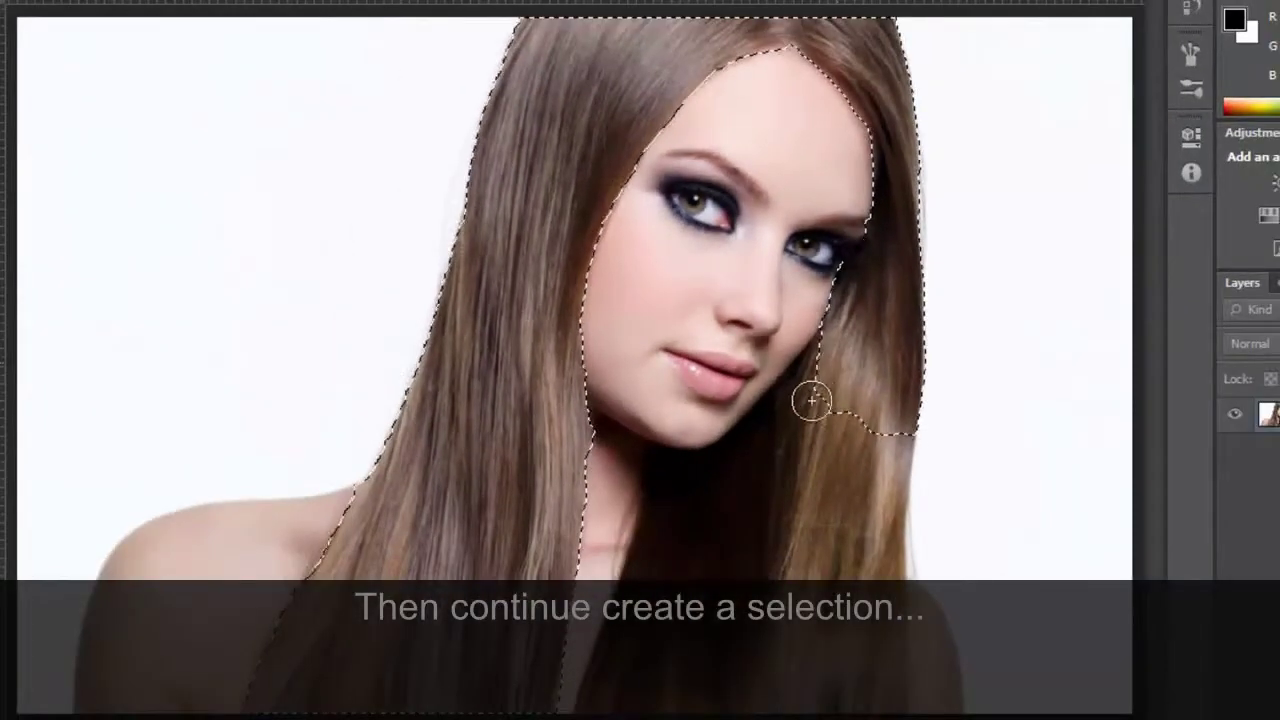
drag(809, 403, 751, 463)
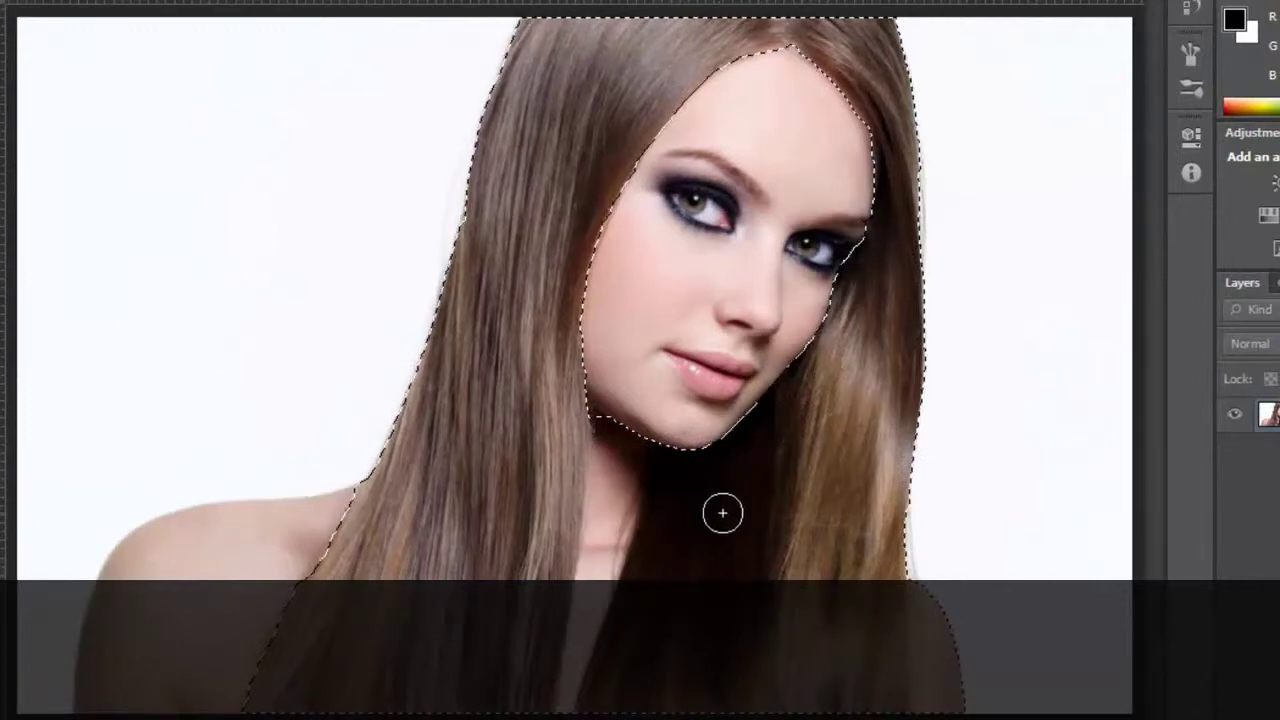
drag(635, 379, 621, 453)
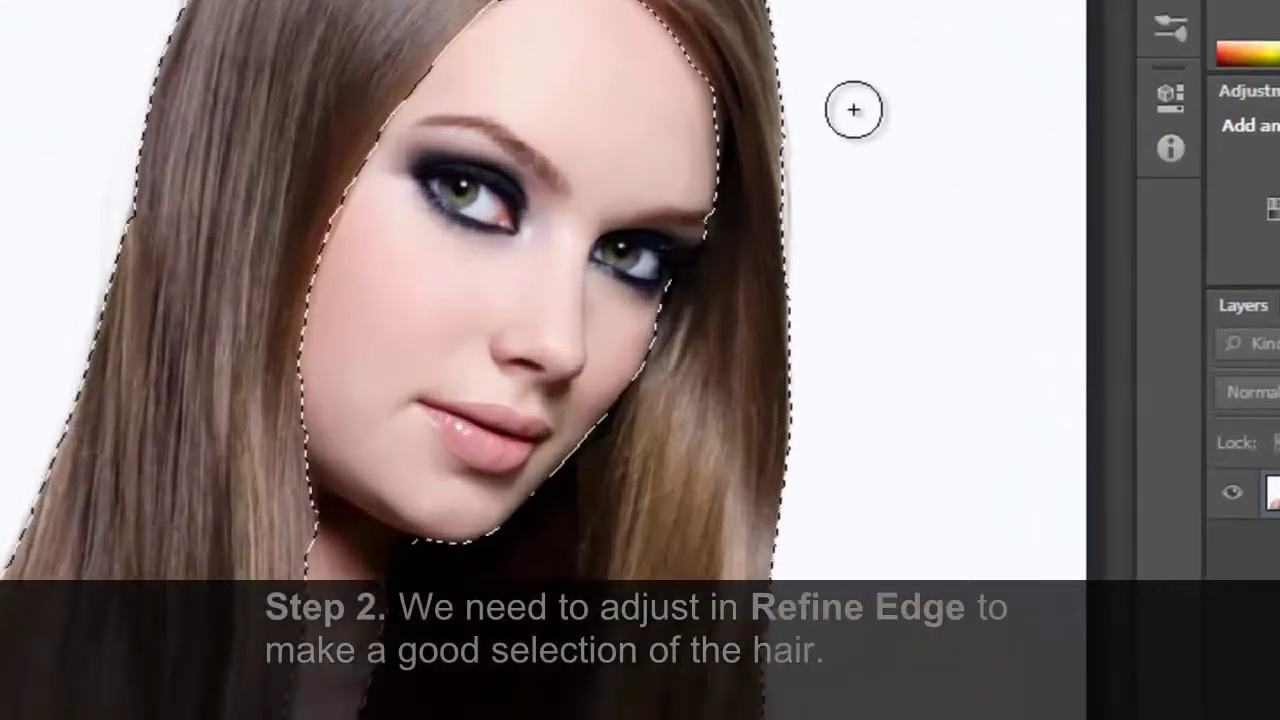
Step: Open Refine Edge for the hair selection with the On Layers view
right_click(966, 160)
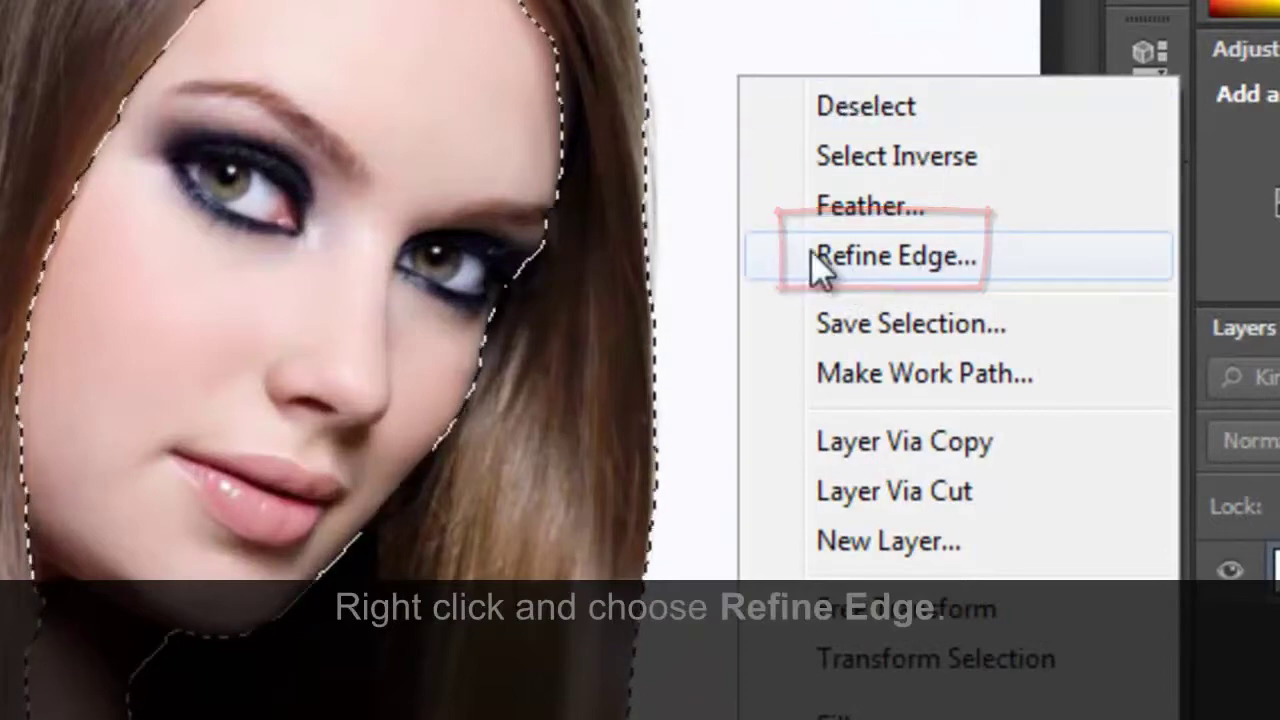
click(885, 252)
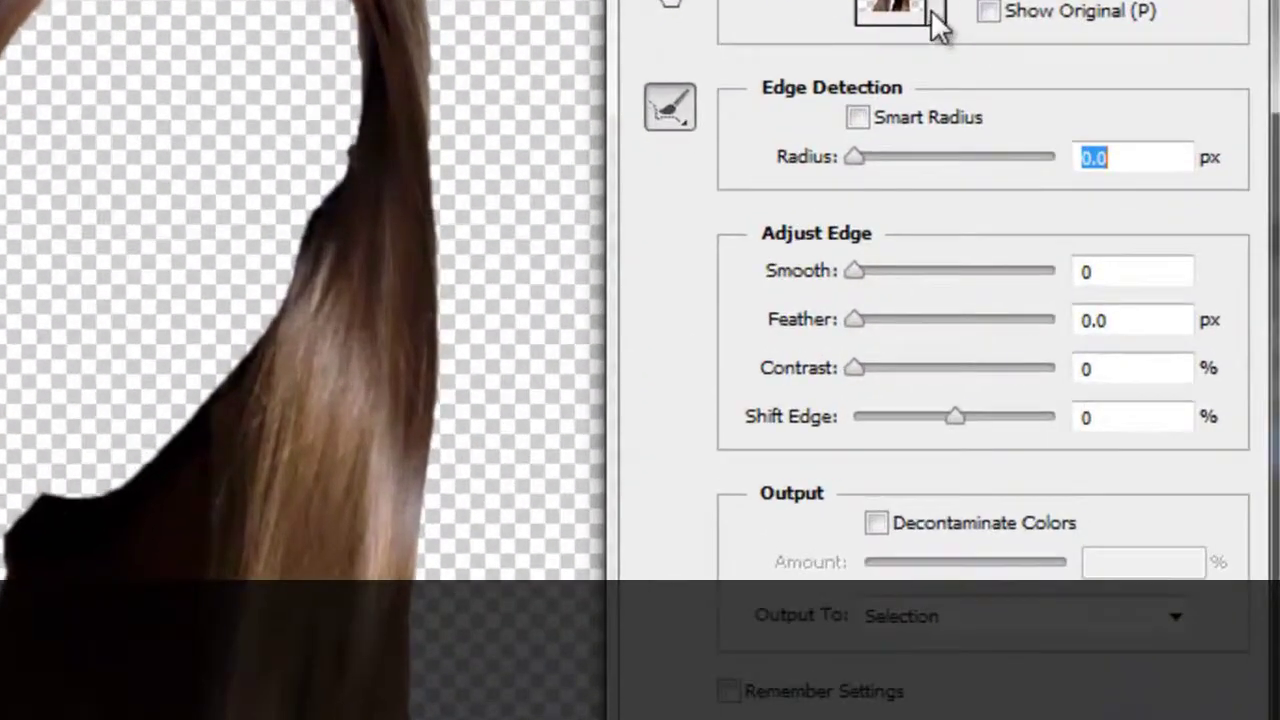
click(1040, 110)
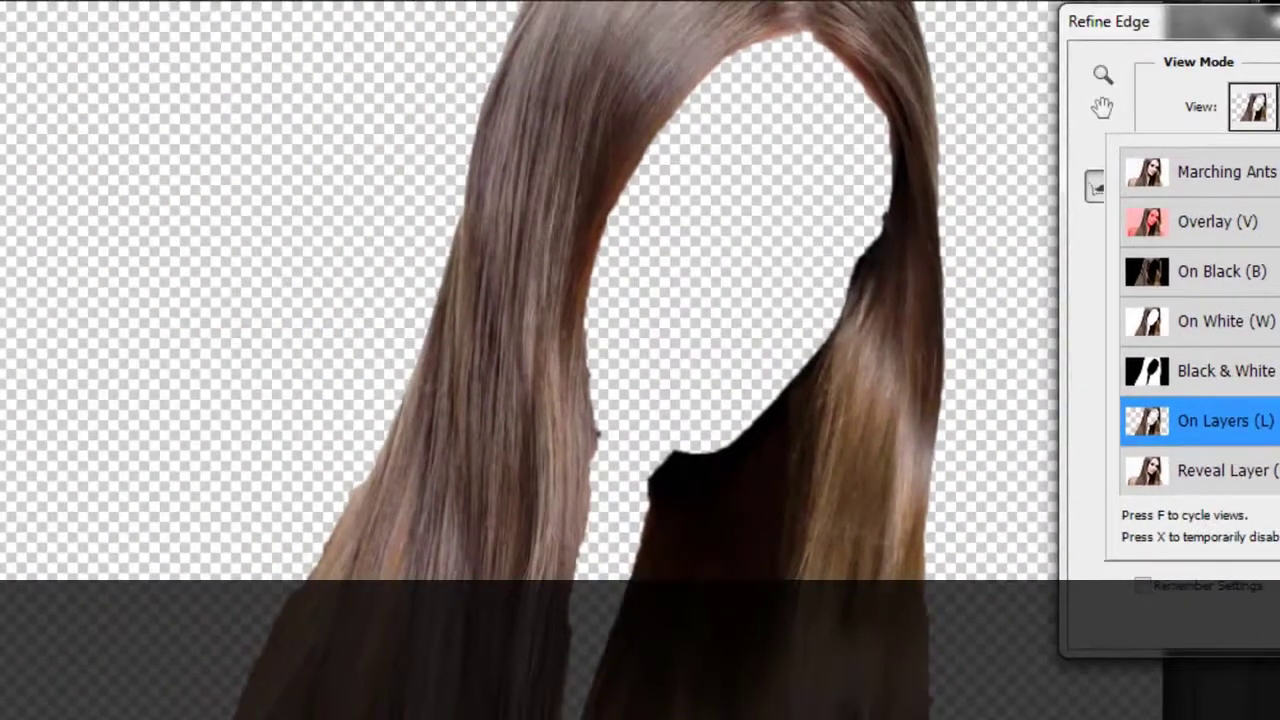
click(1219, 420)
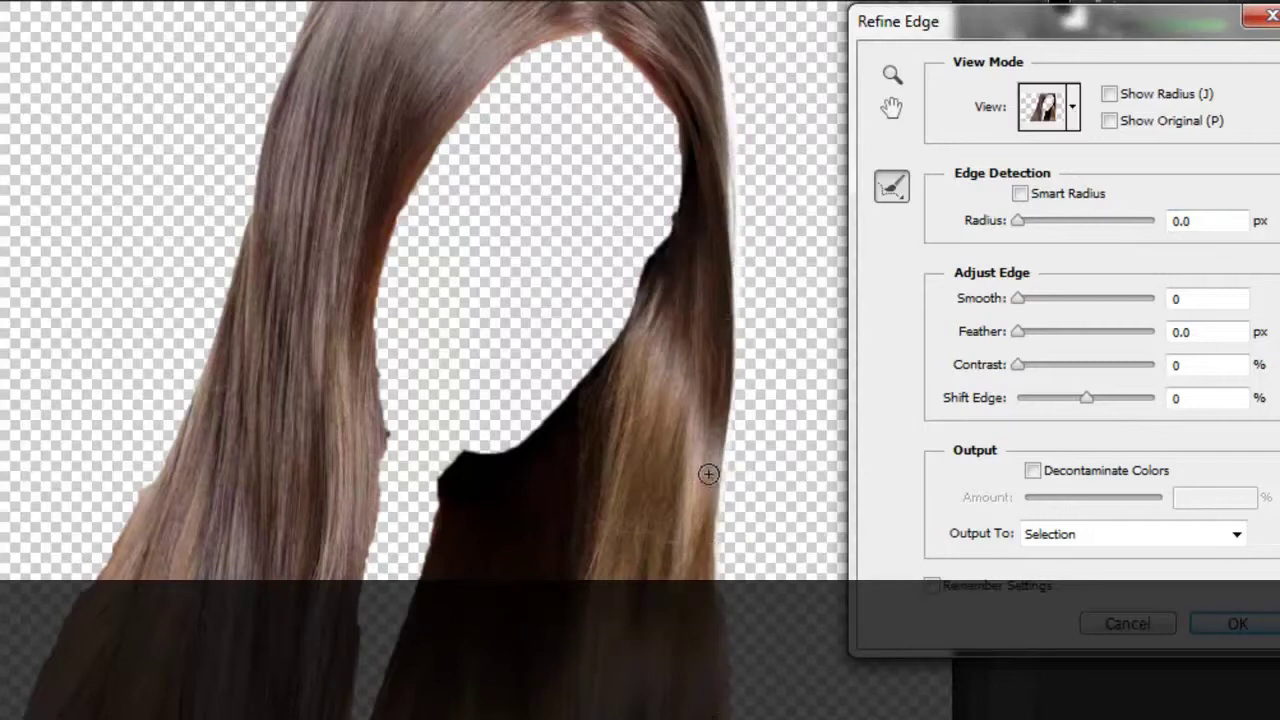
Step: Brush-refine the hair edges along the face and apply the refined selection
drag(680, 224, 664, 250)
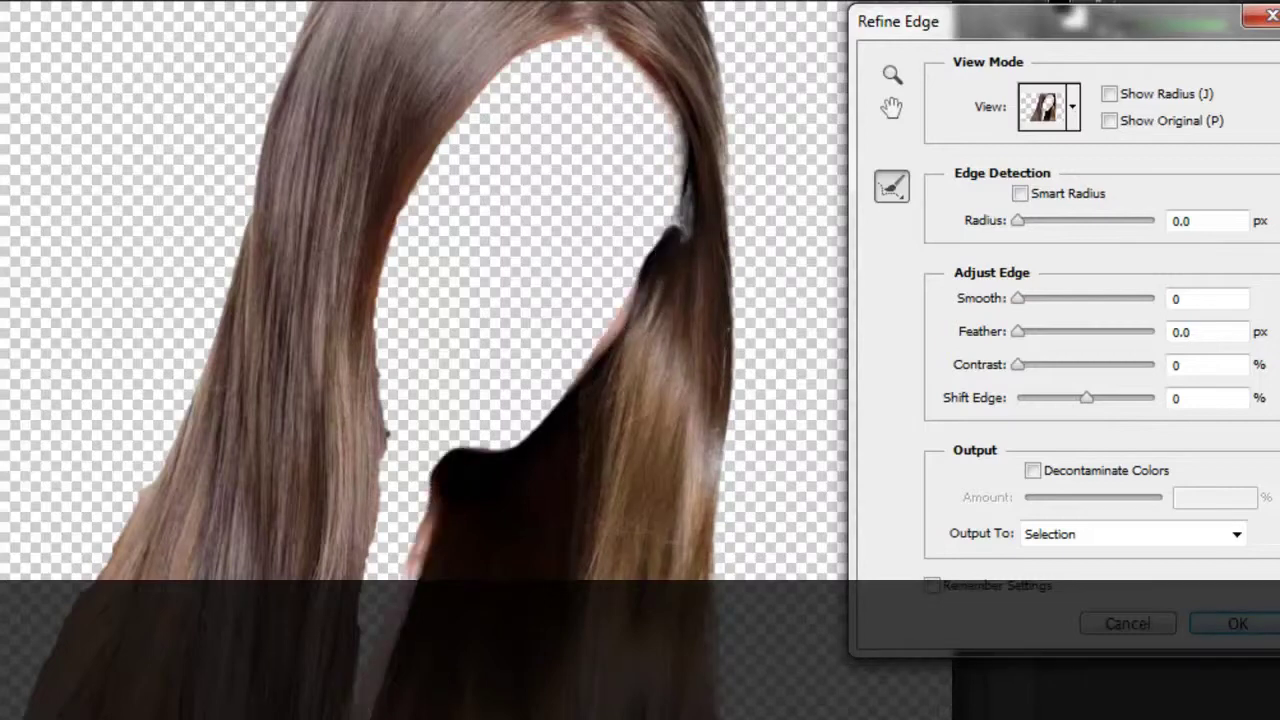
drag(385, 433, 378, 595)
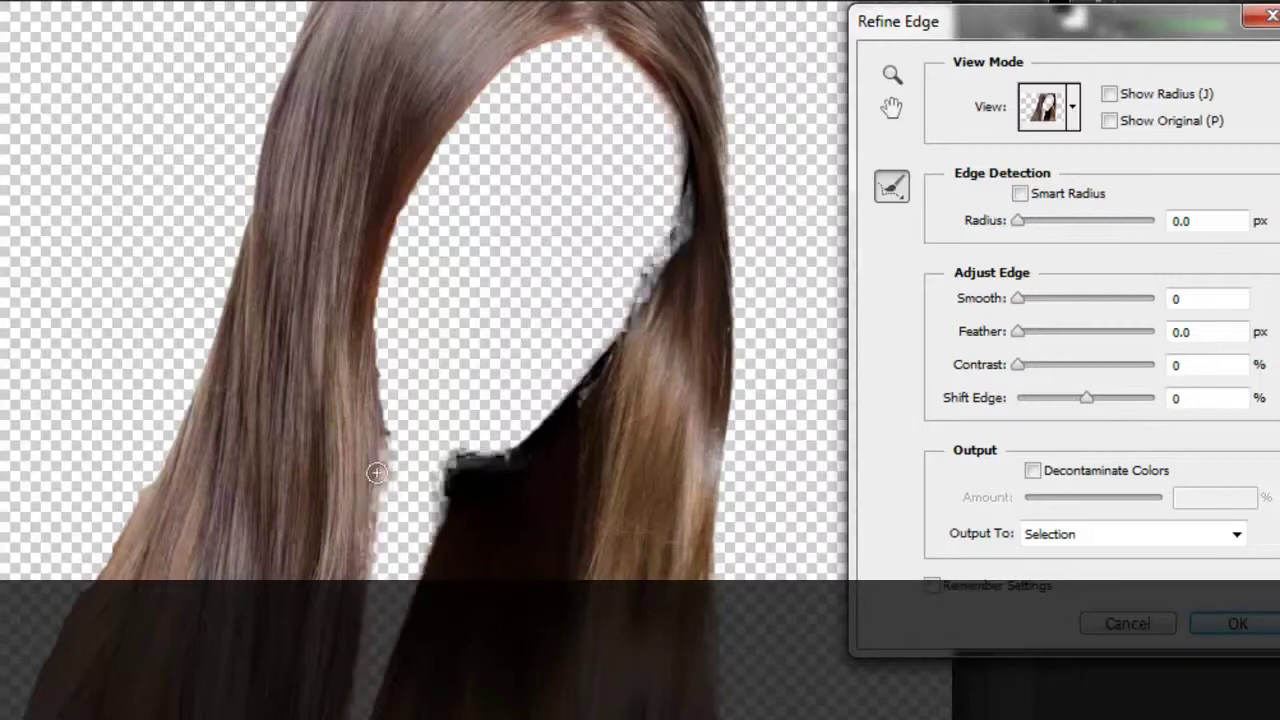
drag(421, 173, 596, 28)
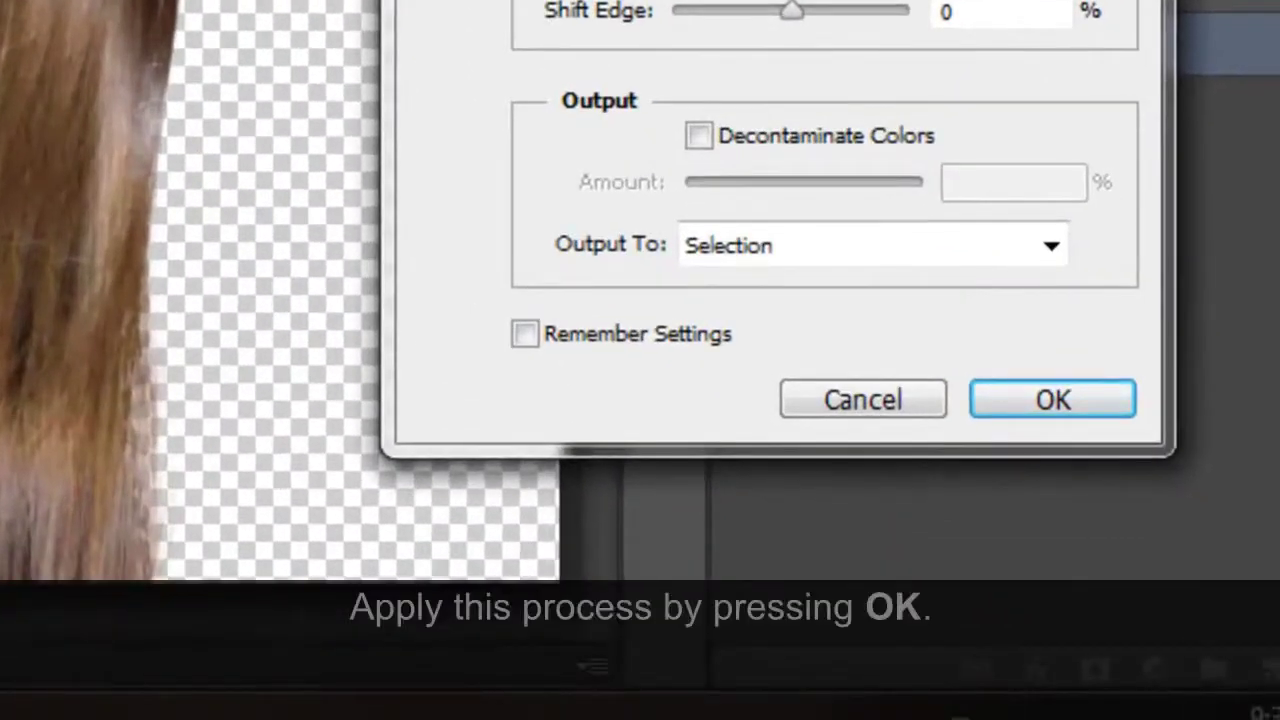
click(1074, 402)
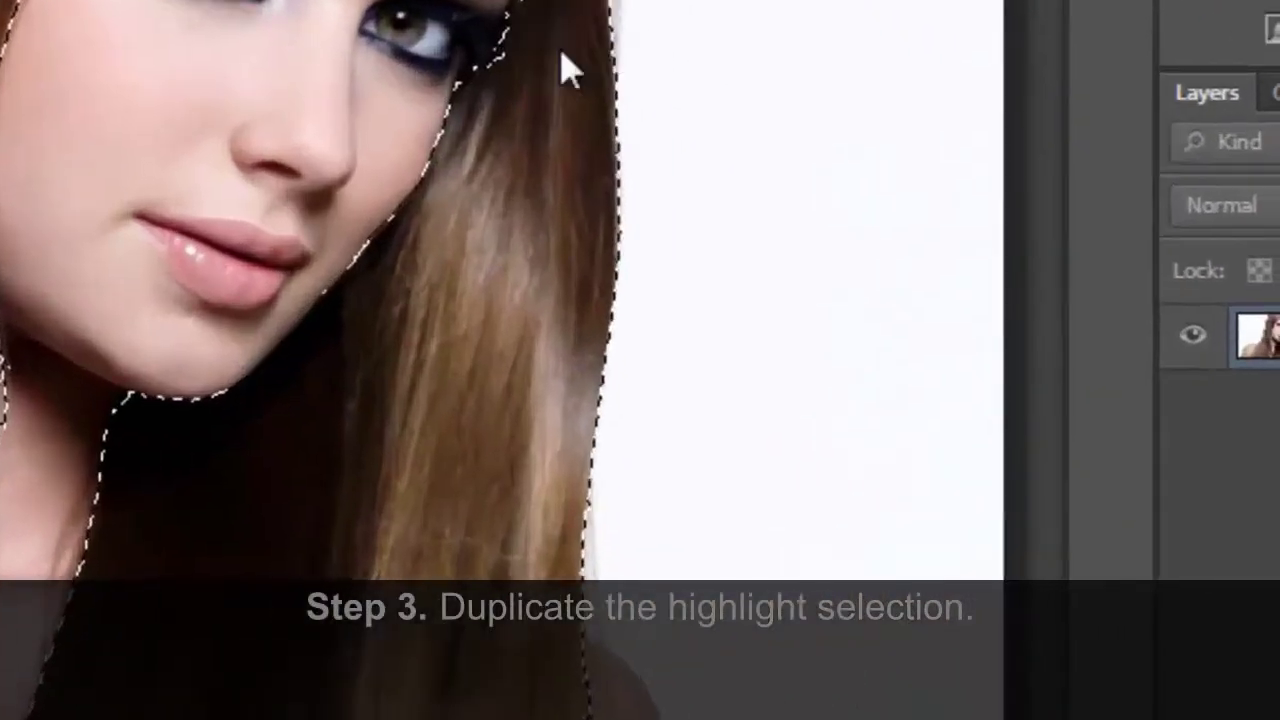
Step: Copy the selected hair to a new layer and name it 'Hair'
right_click(534, 42)
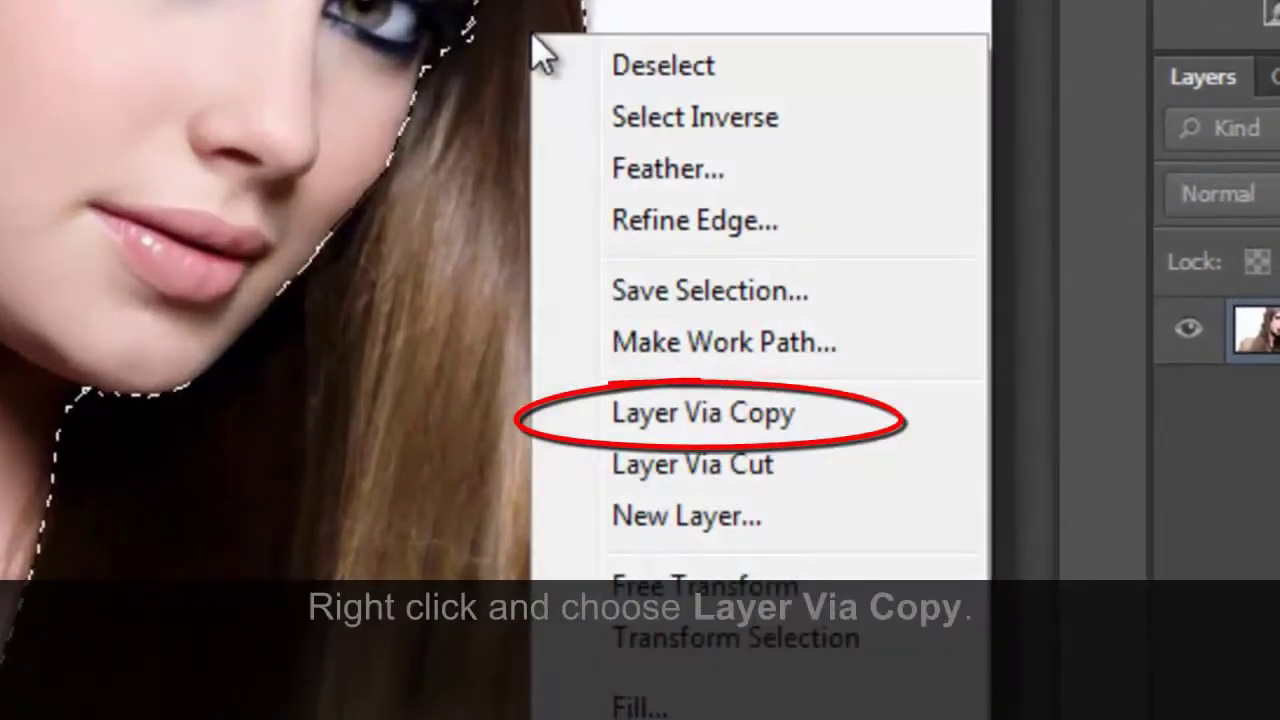
click(785, 418)
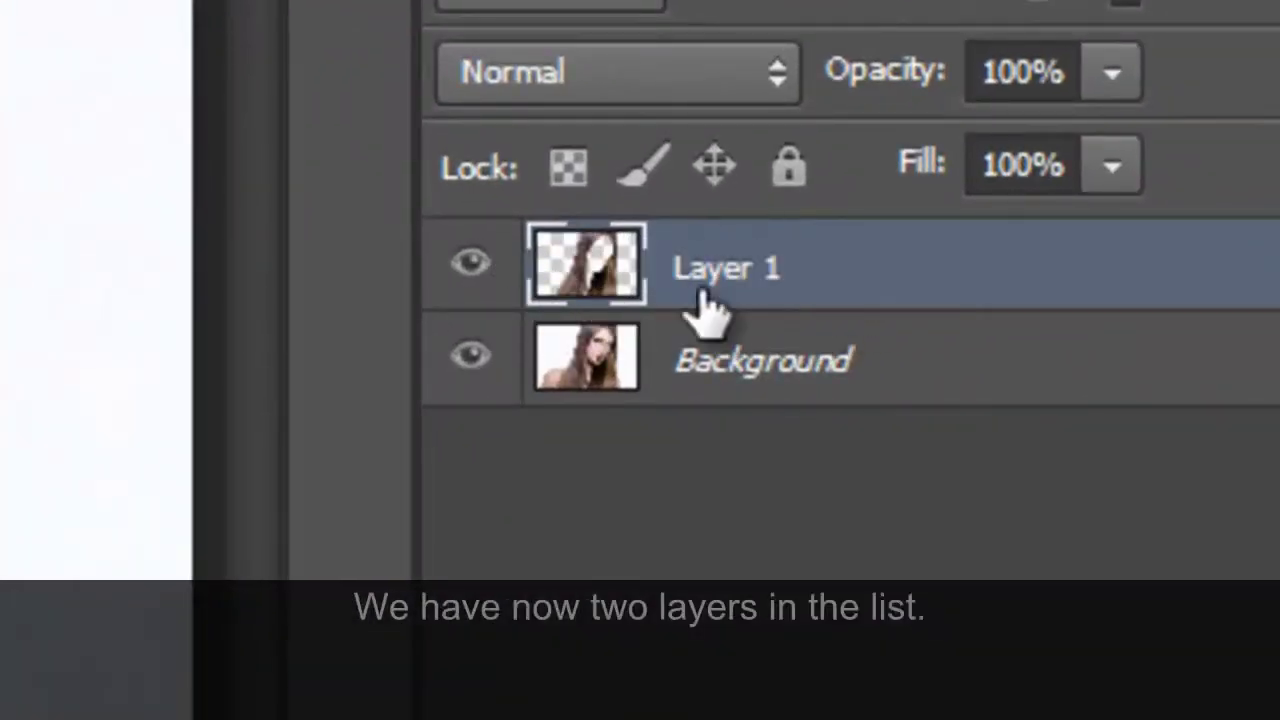
double_click(737, 272)
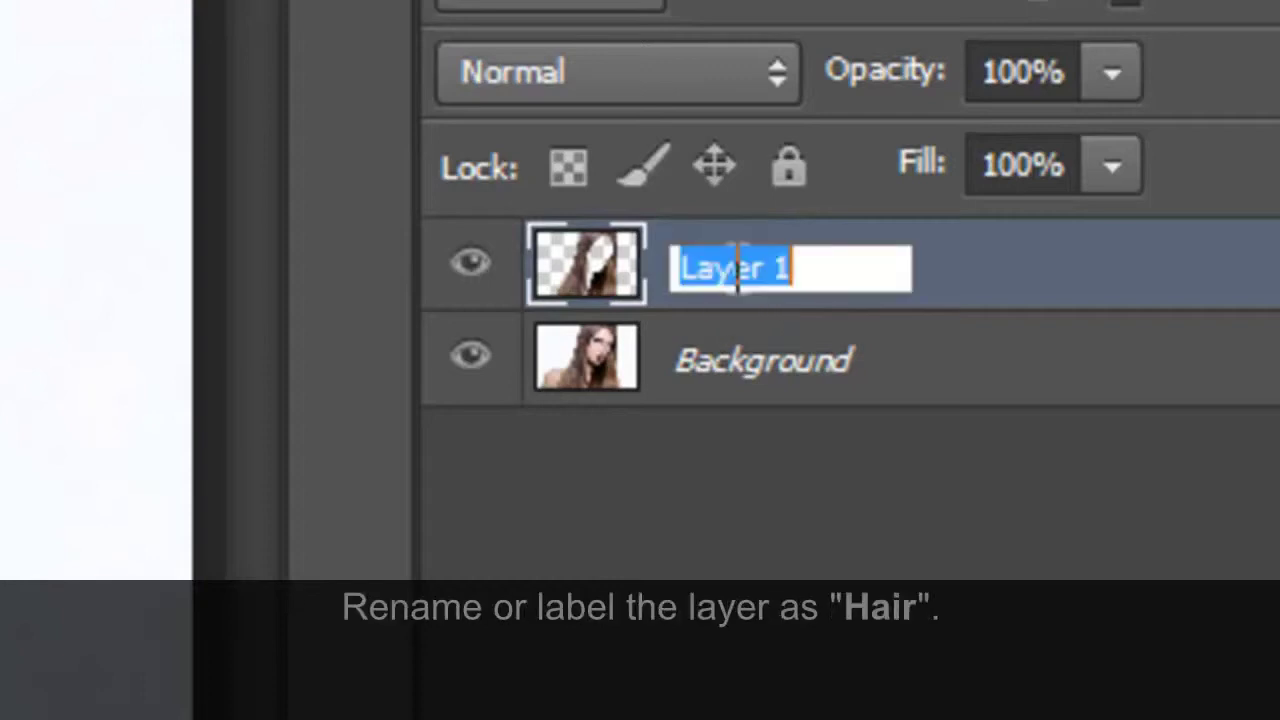
text(Hair)
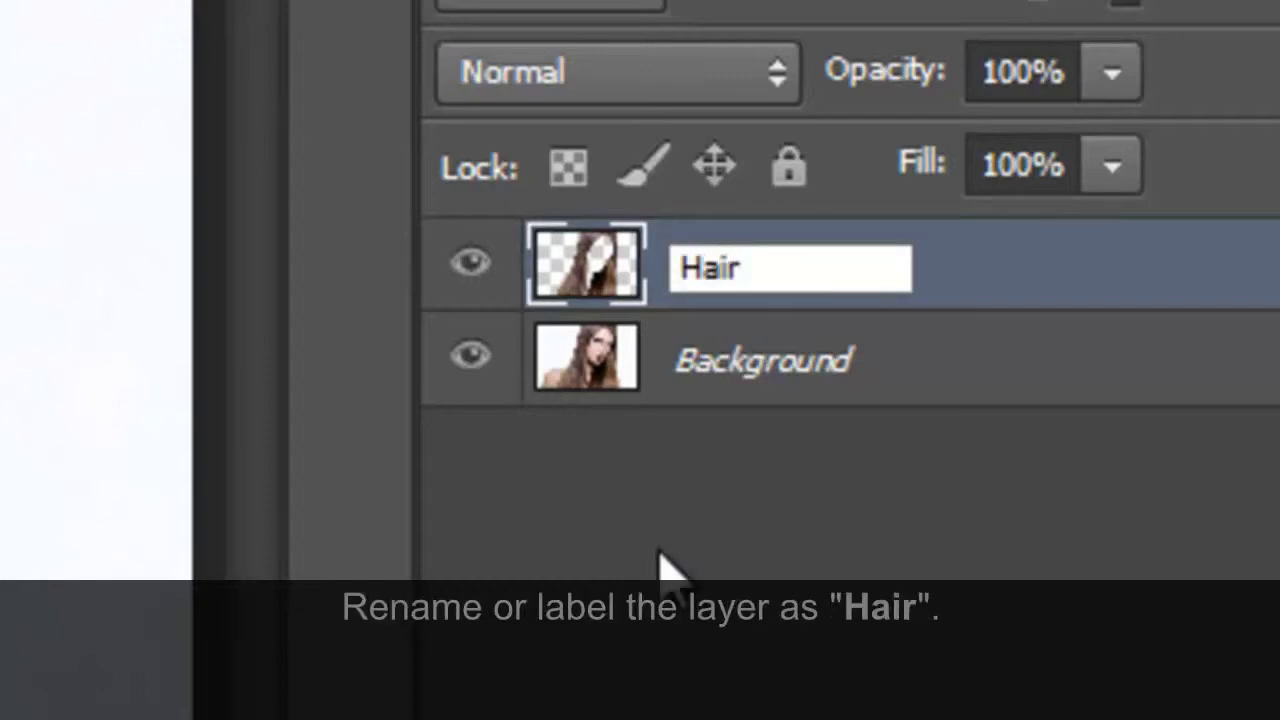
key(Return)
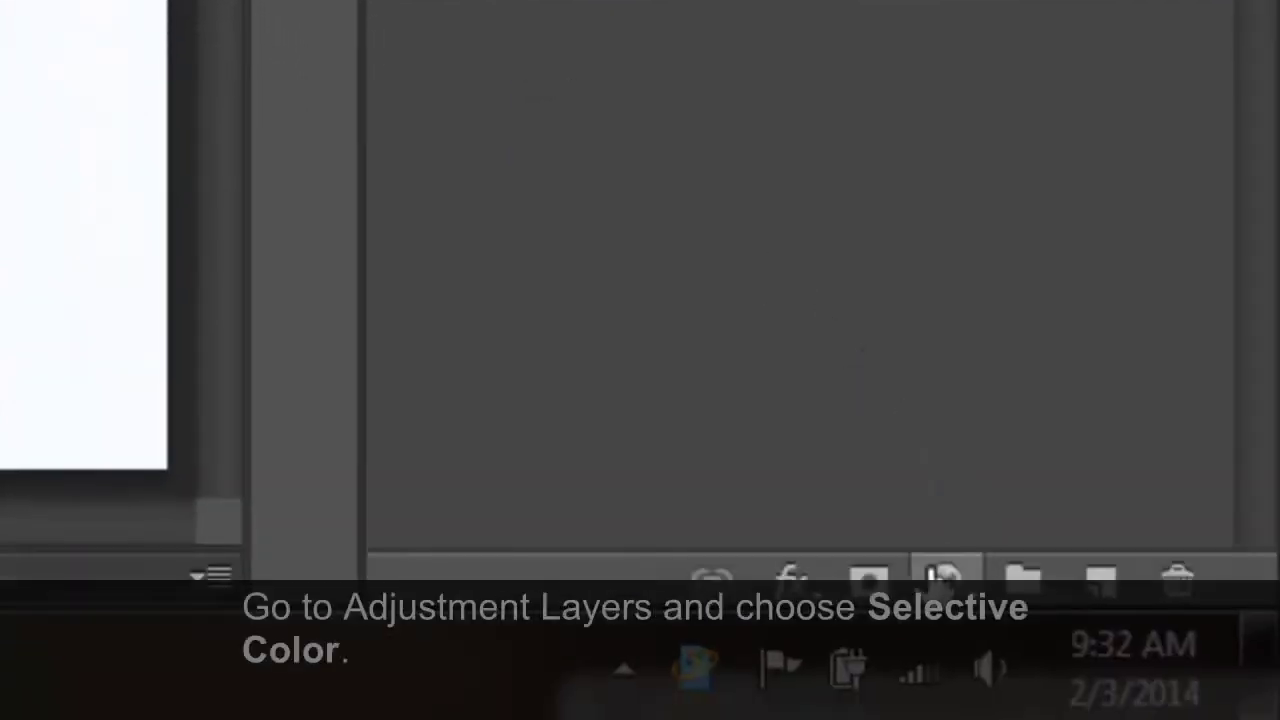
Step: Add a Selective Color adjustment layer and clip it to the Hair layer
click(944, 585)
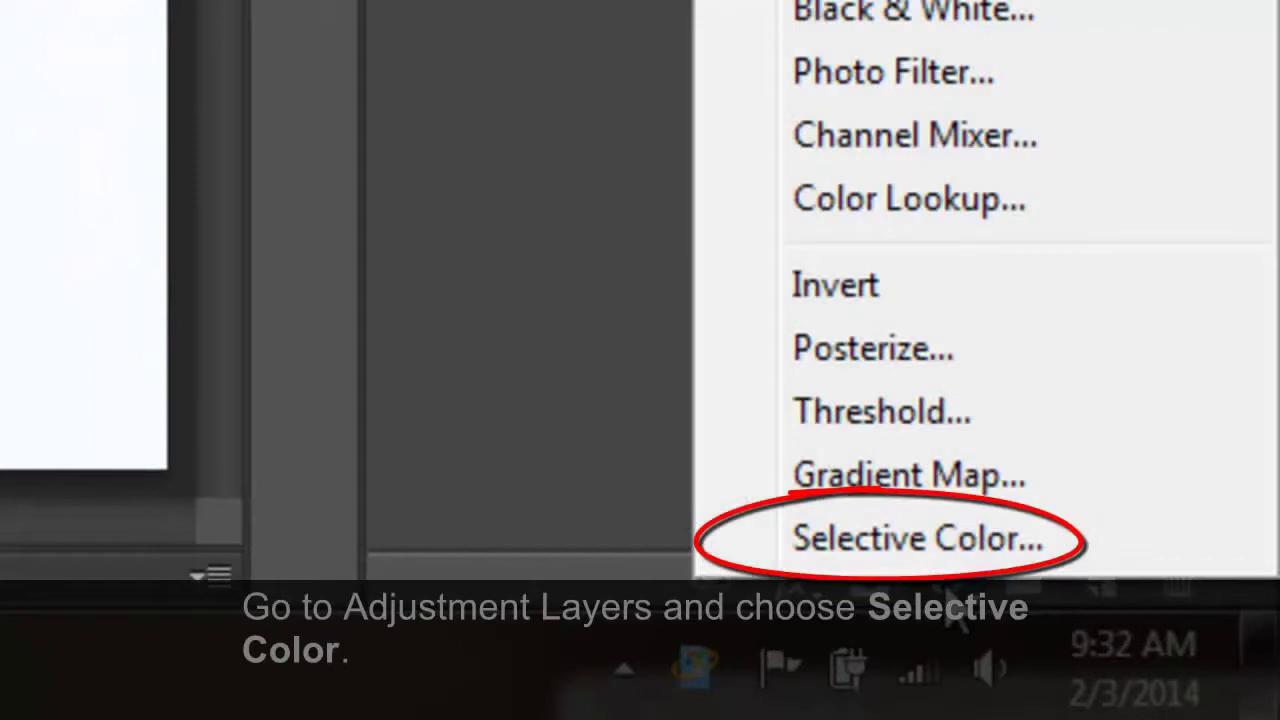
click(995, 540)
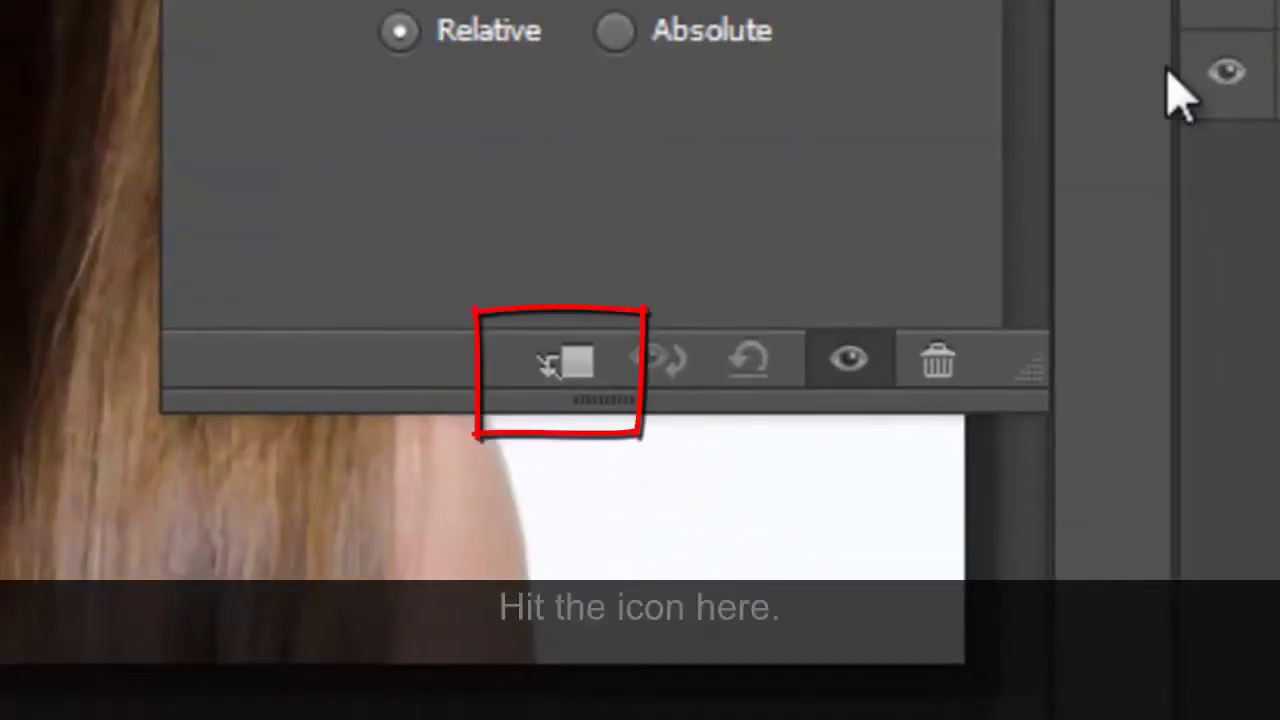
click(571, 355)
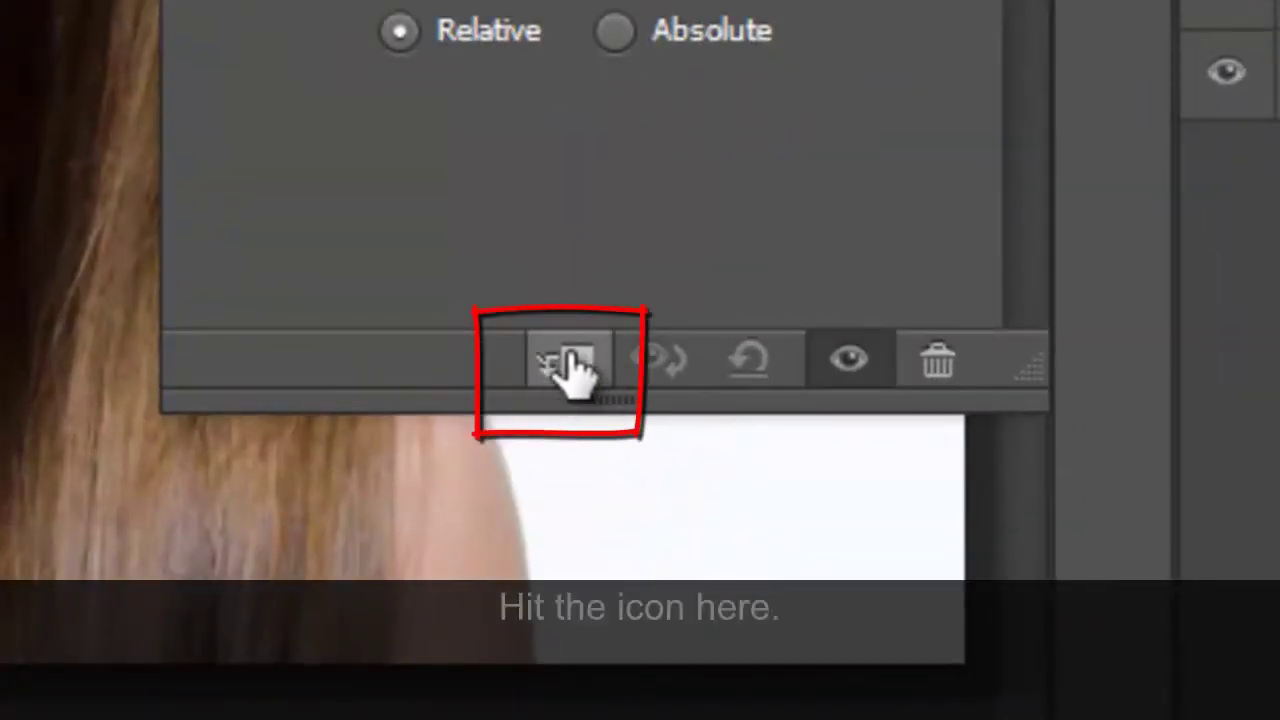
click(572, 365)
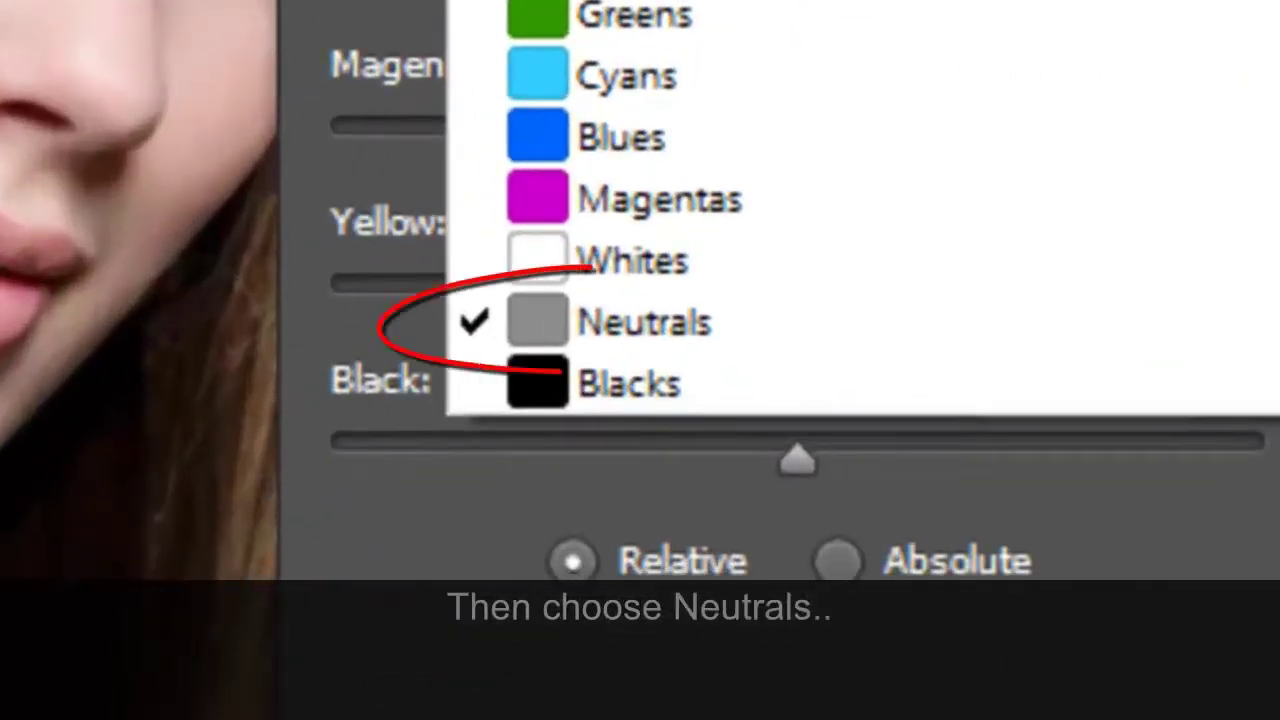
Step: Set the Selective Color Neutrals to Cyan -39, Magenta +14, Yellow -17, Black +7
click(588, 322)
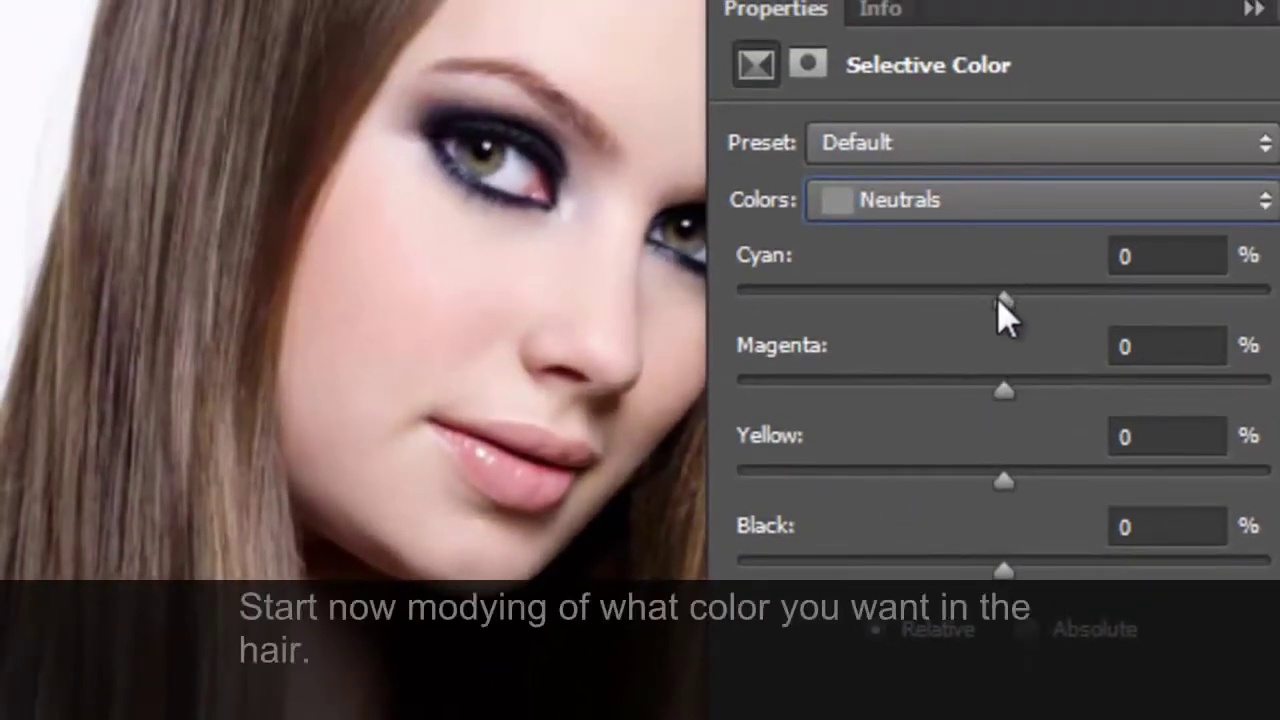
drag(1000, 300, 902, 300)
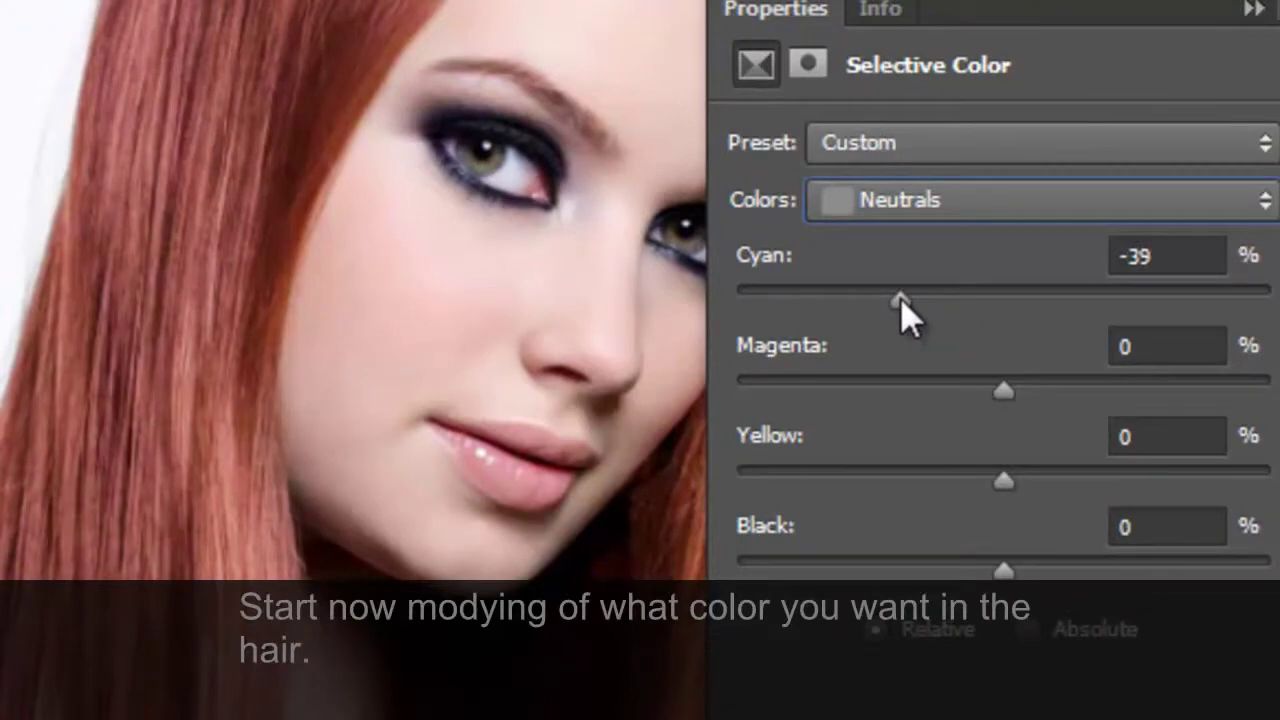
mouse_move(1003, 390)
mouse_down()
mouse_move(980, 390)
mouse_move(1041, 392)
mouse_up()
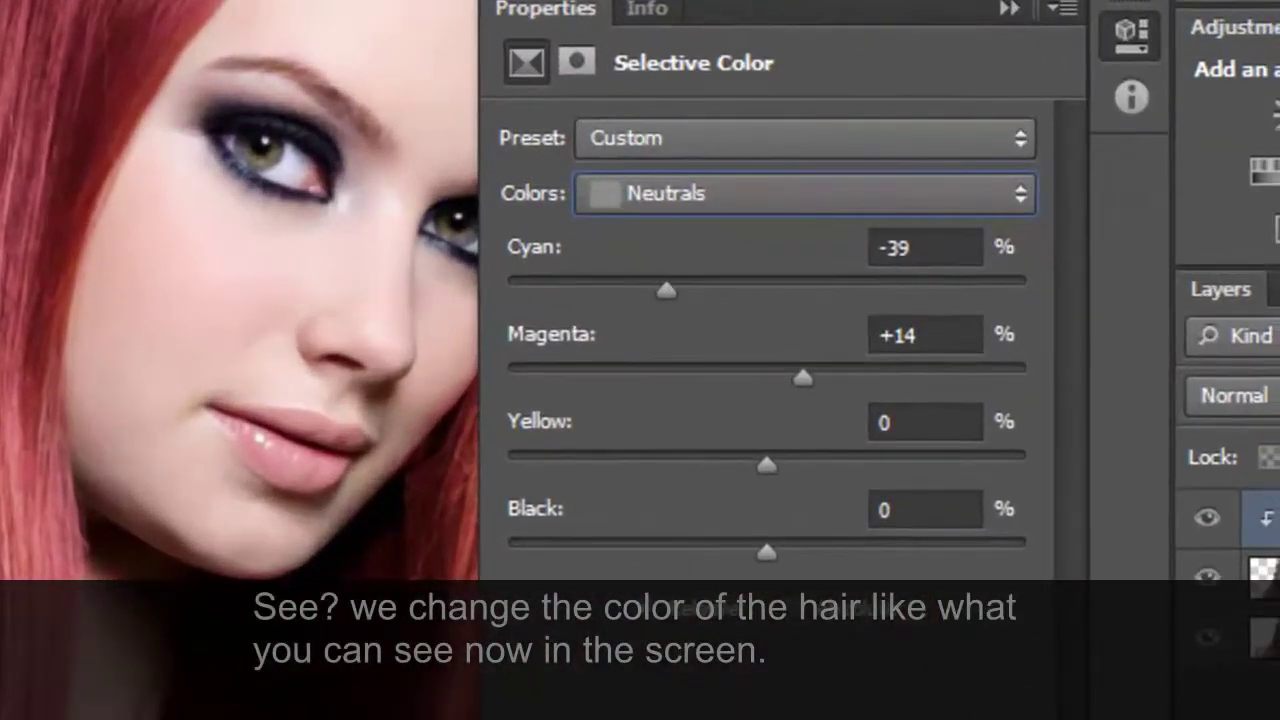
drag(763, 464, 724, 462)
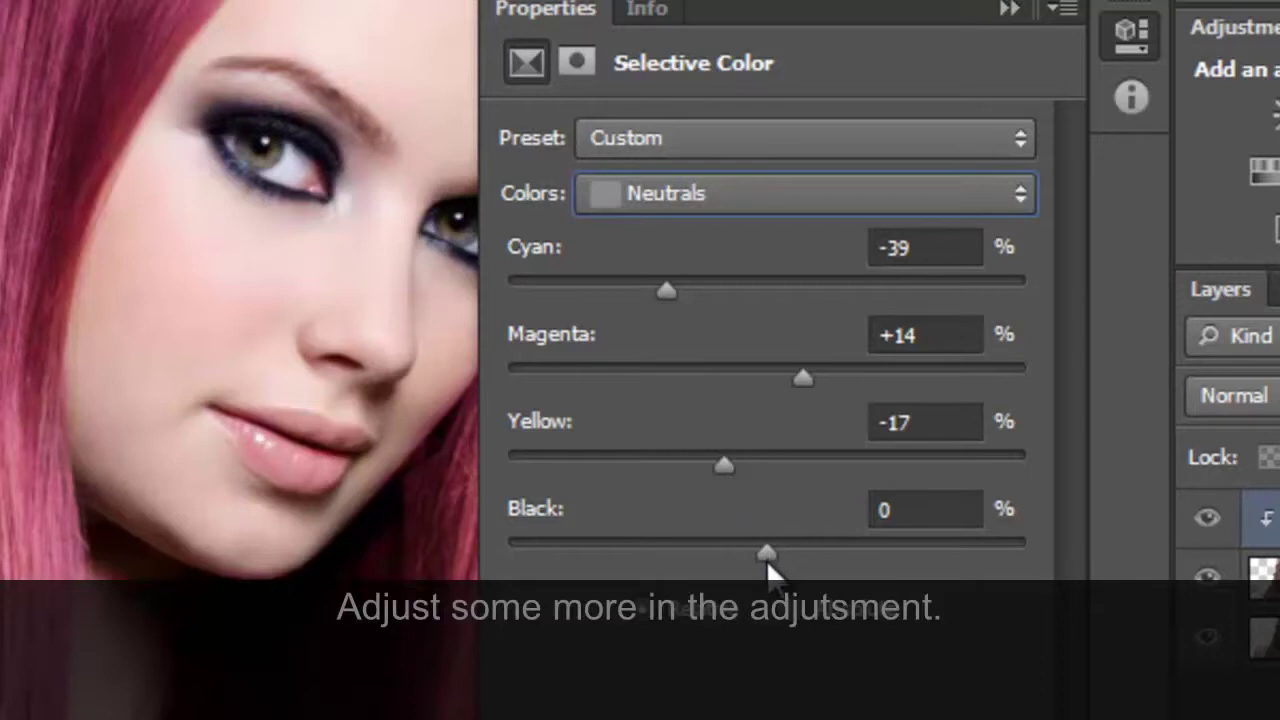
drag(766, 557, 785, 557)
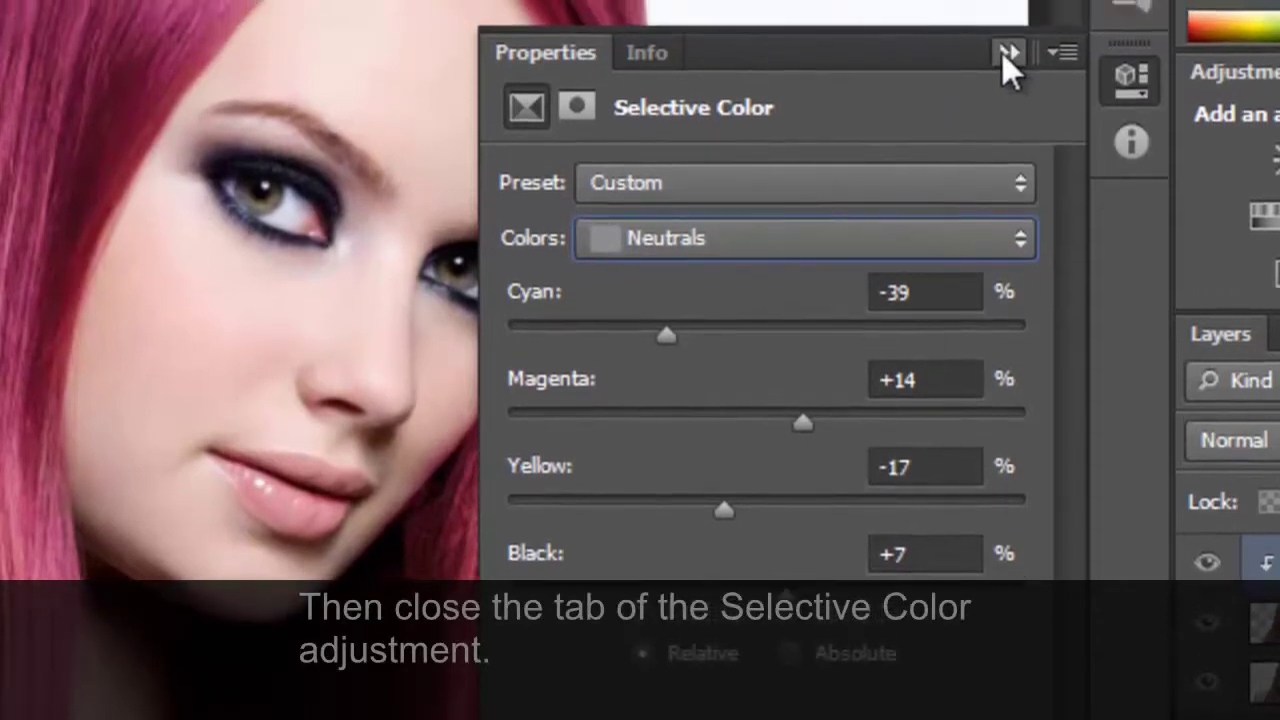
click(1009, 14)
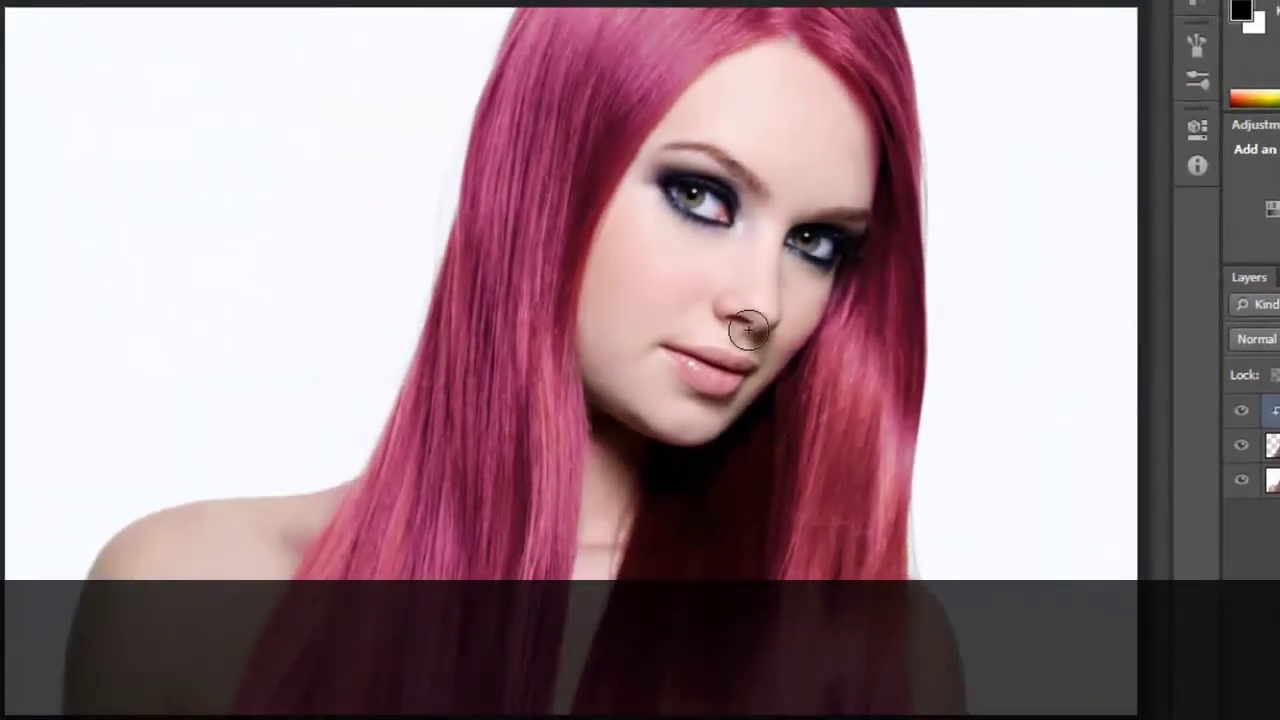
click(1242, 413)
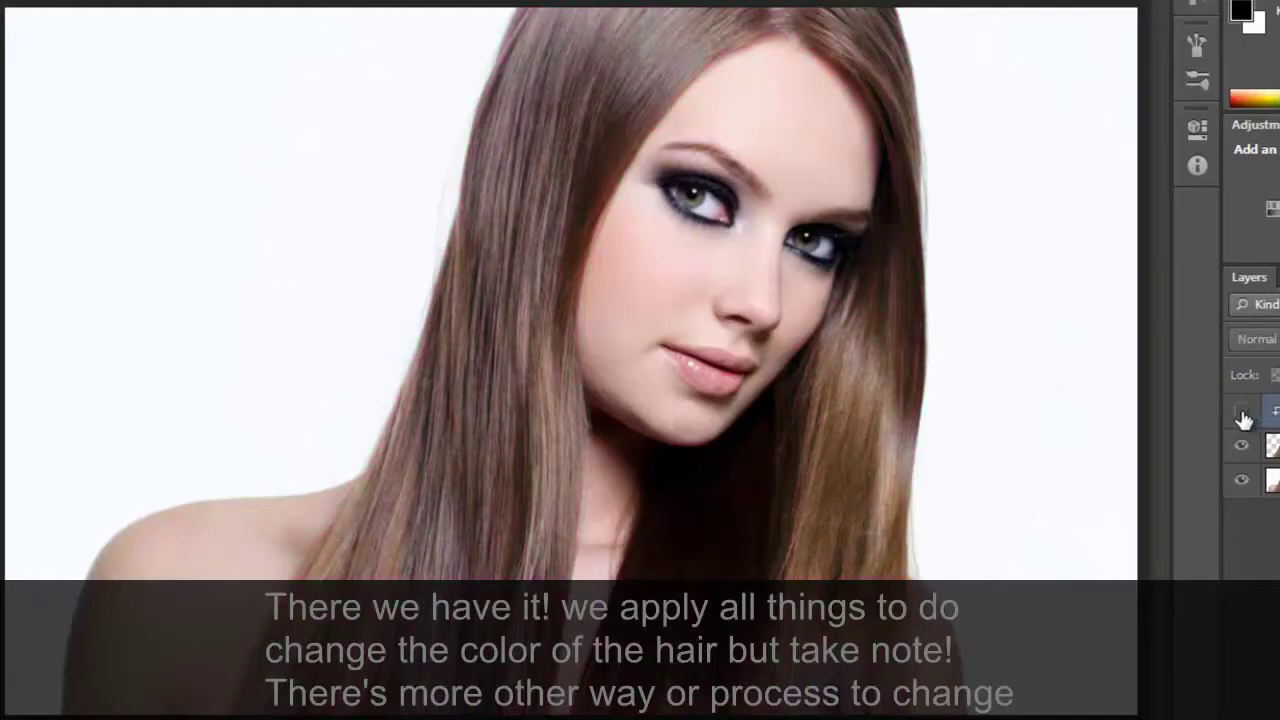
click(1242, 413)
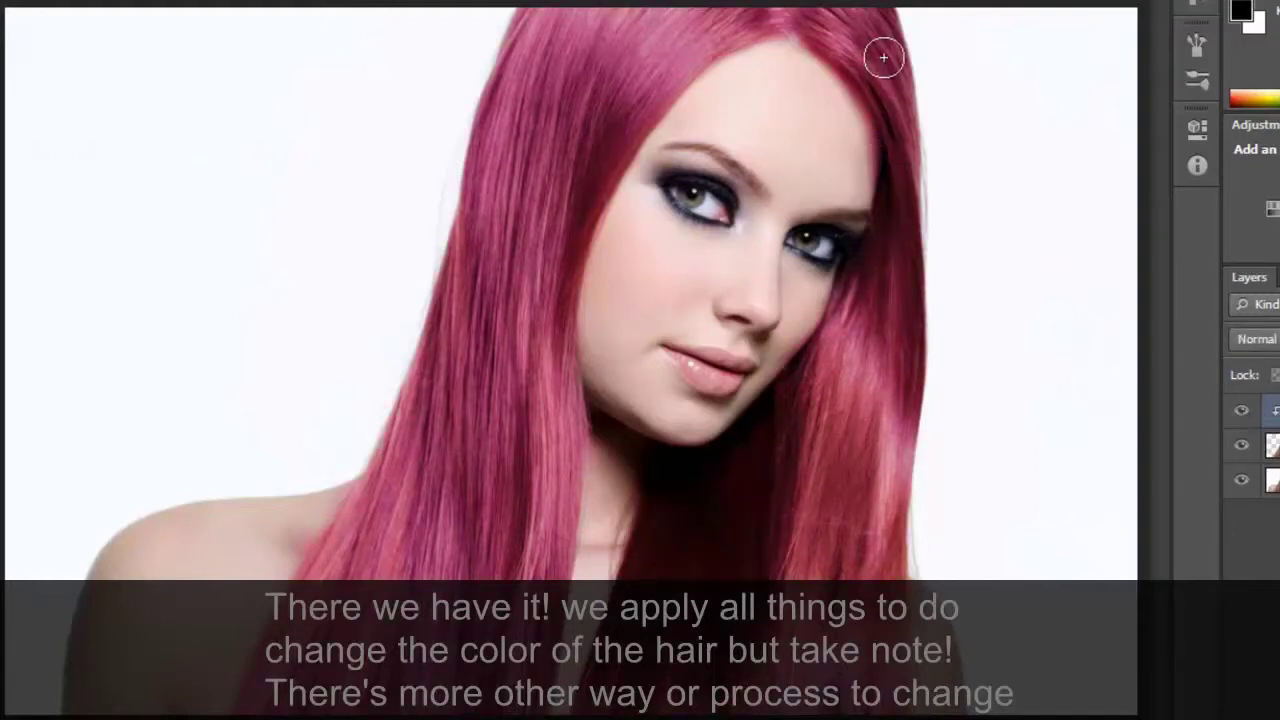